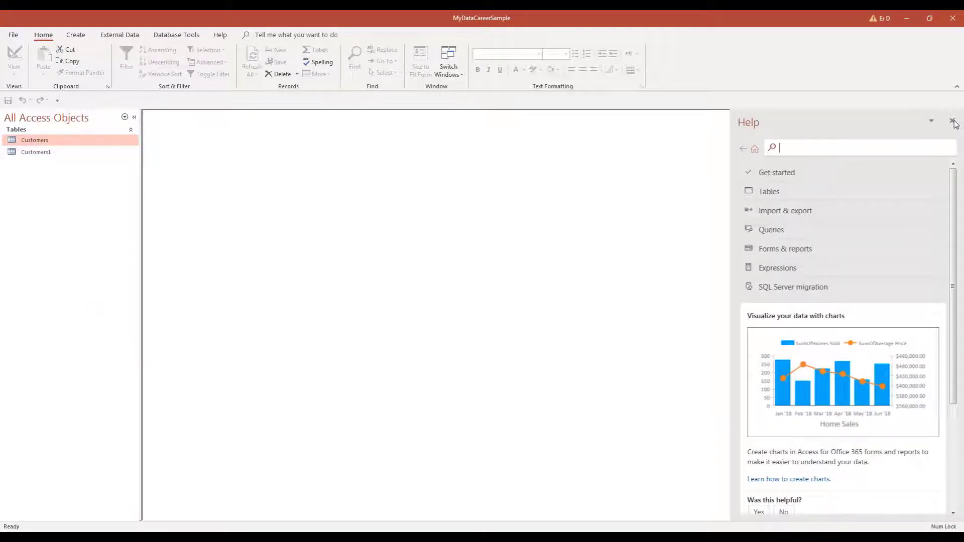
Close the Help pane, open the Customers table datasheet, and show its context menu
{"action": "left_click", "coordinate": [954, 123]}
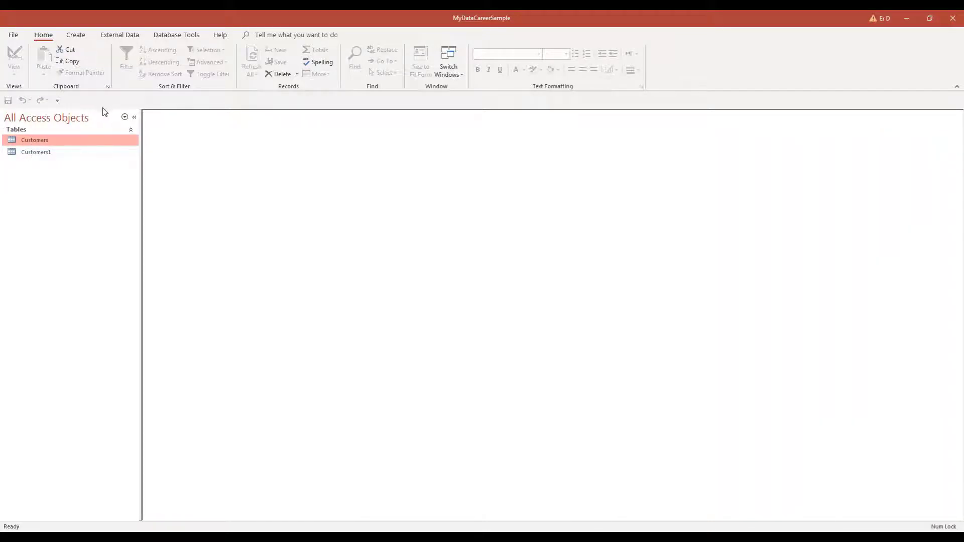
{"action": "double_click", "coordinate": [44, 140]}
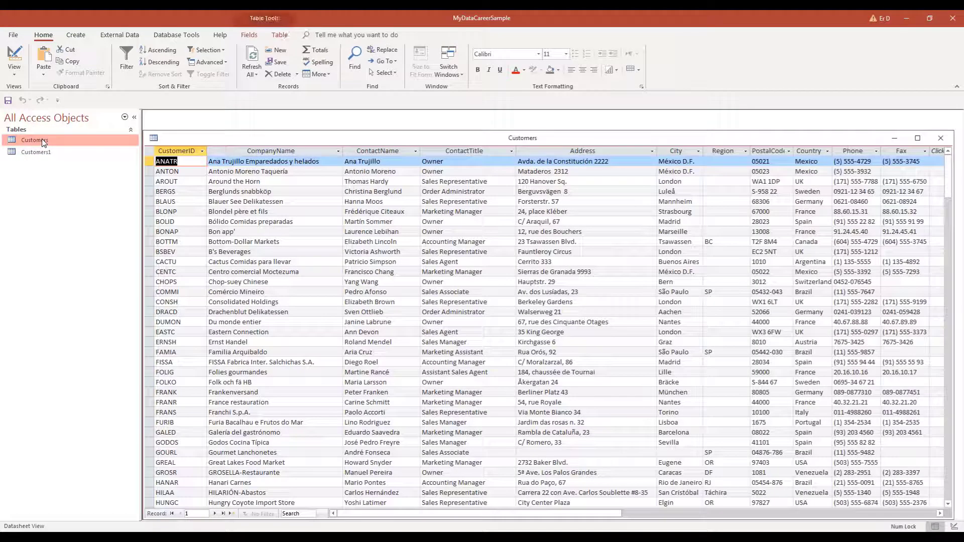
{"action": "right_click", "coordinate": [44, 141]}
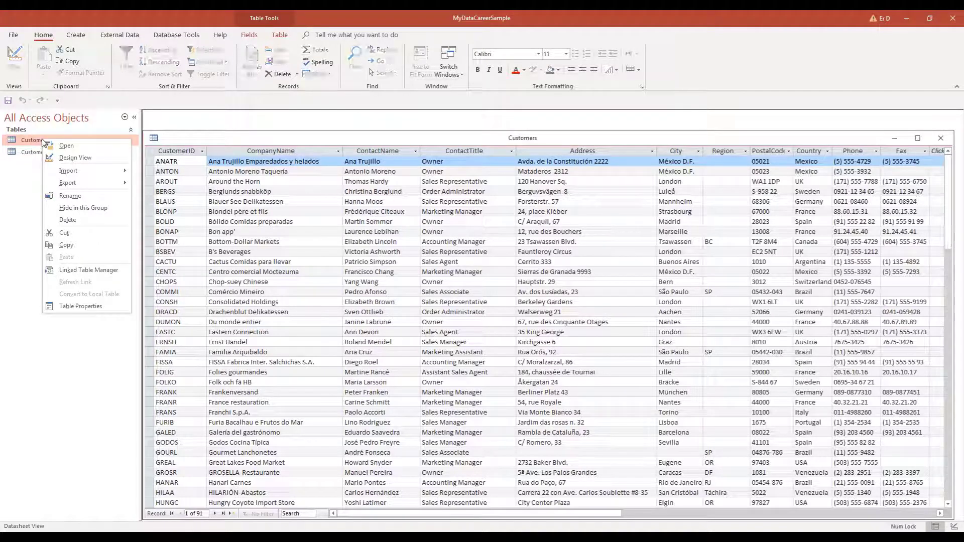
Switch Customers to Design View and inspect the CompanyName, ContactName, ContactTitle, City, Address and CustomerID properties
{"action": "left_click", "coordinate": [68, 159]}
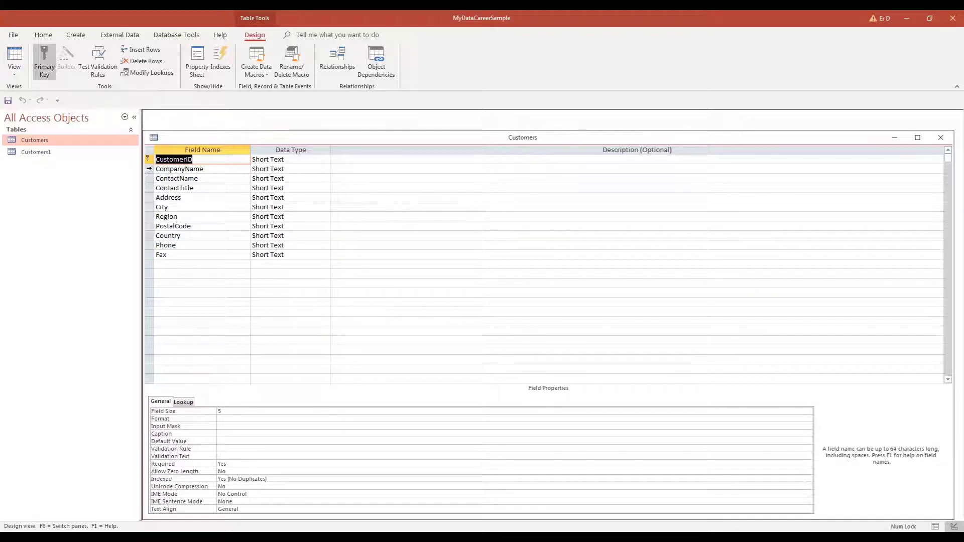
{"action": "left_click", "coordinate": [148, 169]}
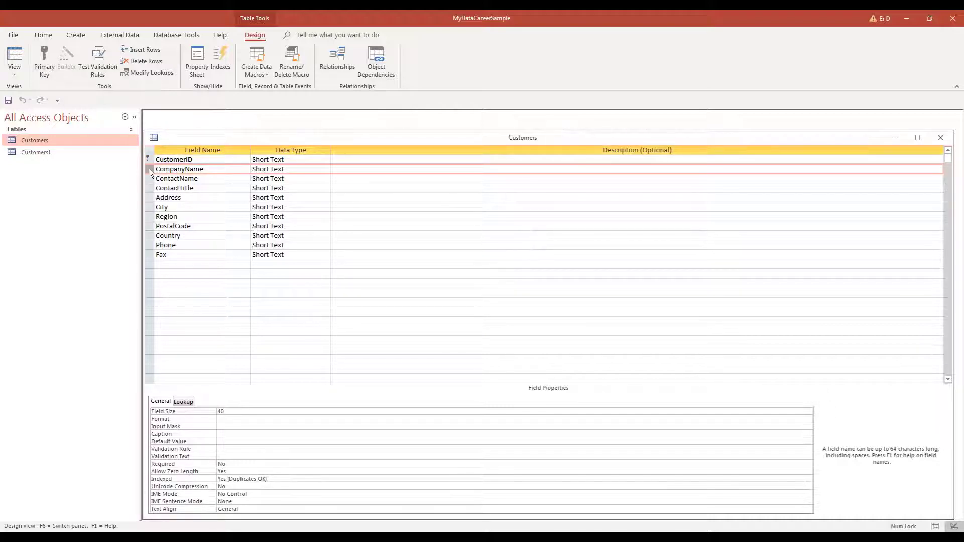
{"action": "left_click", "coordinate": [149, 170]}
{"action": "left_click", "coordinate": [149, 178]}
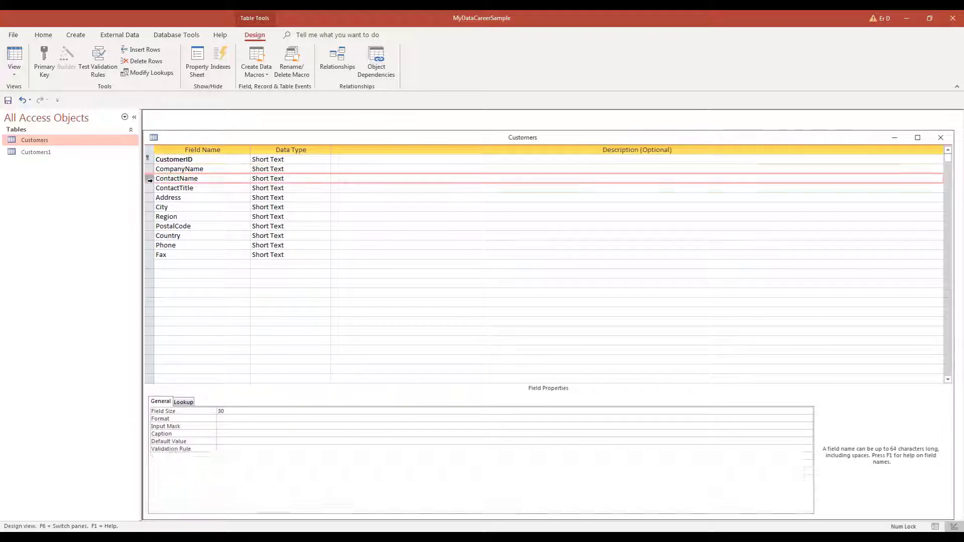
{"action": "left_click", "coordinate": [149, 188]}
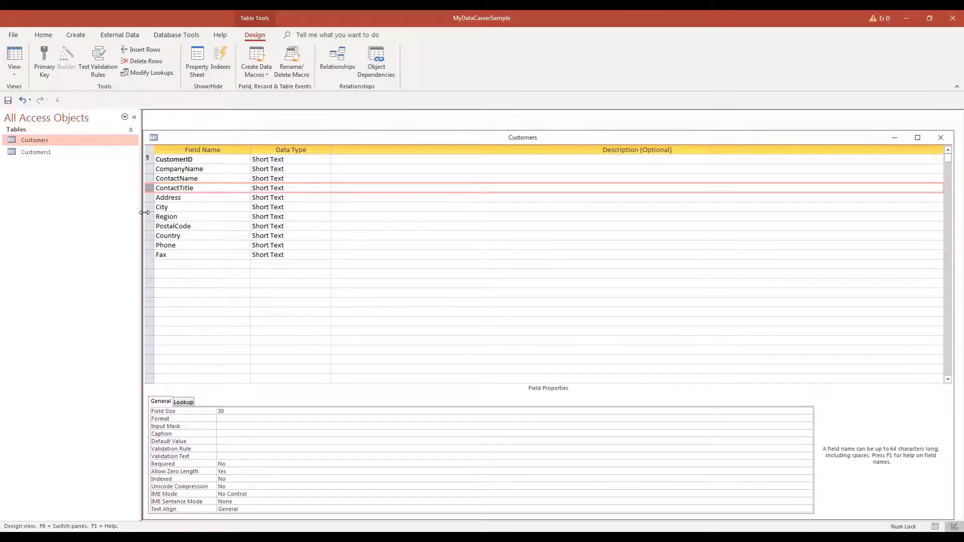
{"action": "left_click", "coordinate": [149, 208]}
{"action": "left_click", "coordinate": [149, 198]}
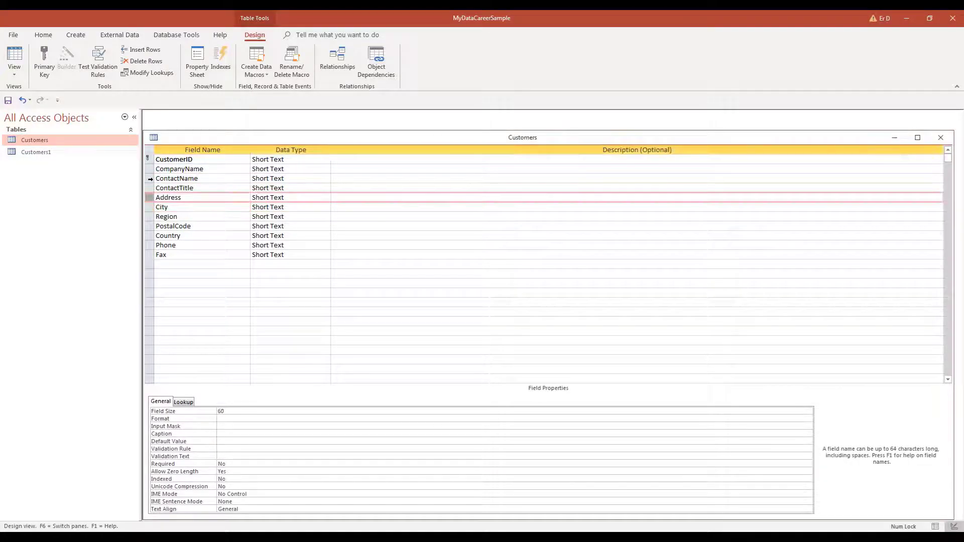
{"action": "left_click", "coordinate": [149, 178]}
{"action": "left_click", "coordinate": [149, 169]}
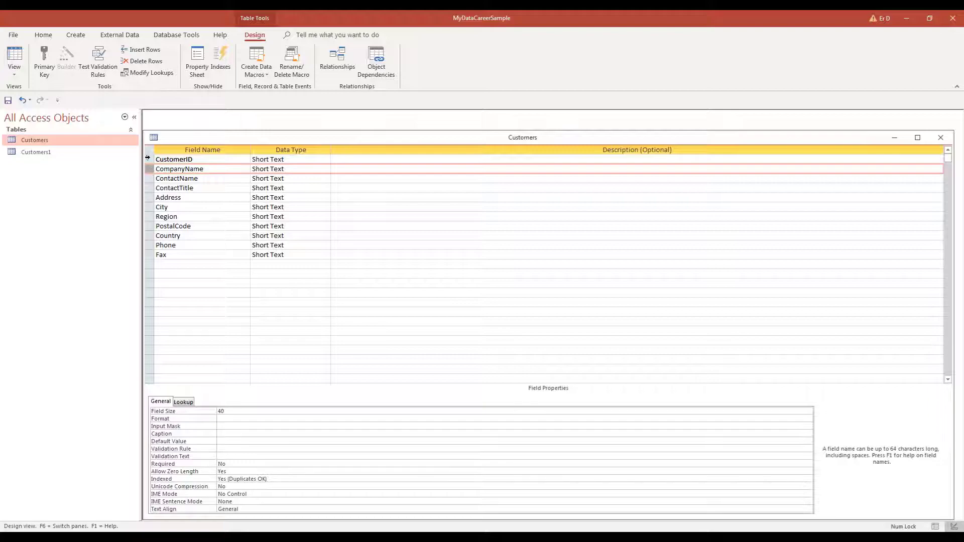
{"action": "left_click", "coordinate": [148, 160]}
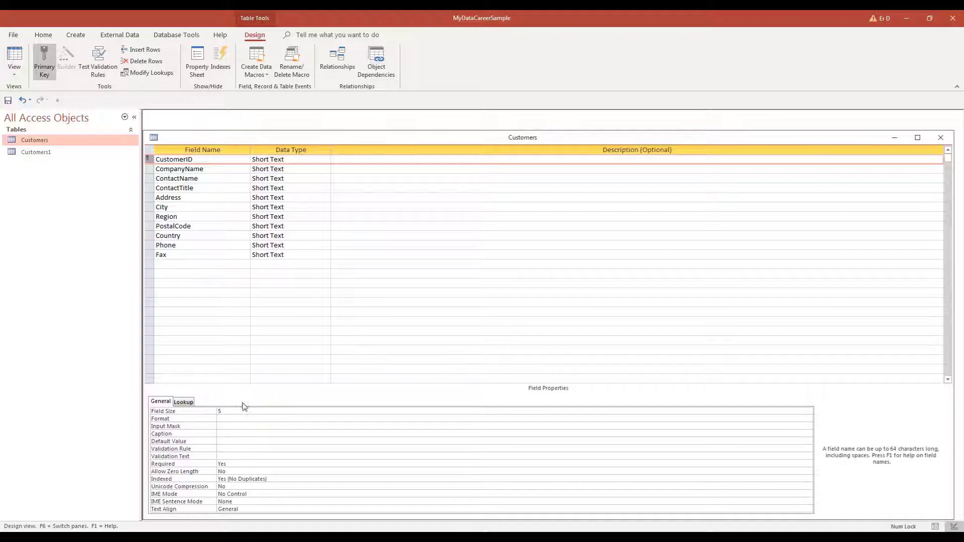
{"action": "left_click", "coordinate": [220, 411]}
{"action": "left_click", "coordinate": [223, 411]}
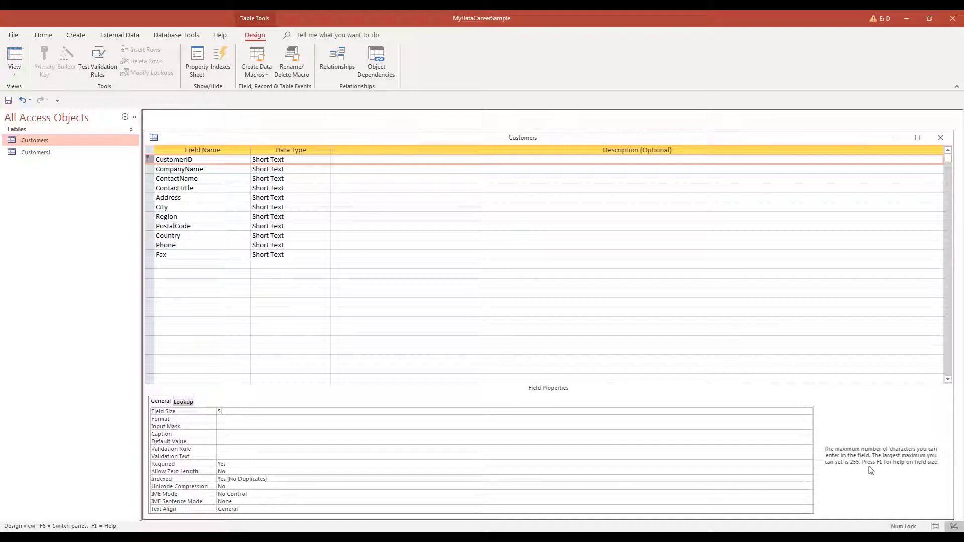
{"action": "double_click", "coordinate": [235, 414]}
Open the Customers datasheet and enter BNW as the CustomerID of a new record
{"action": "right_click", "coordinate": [42, 142]}
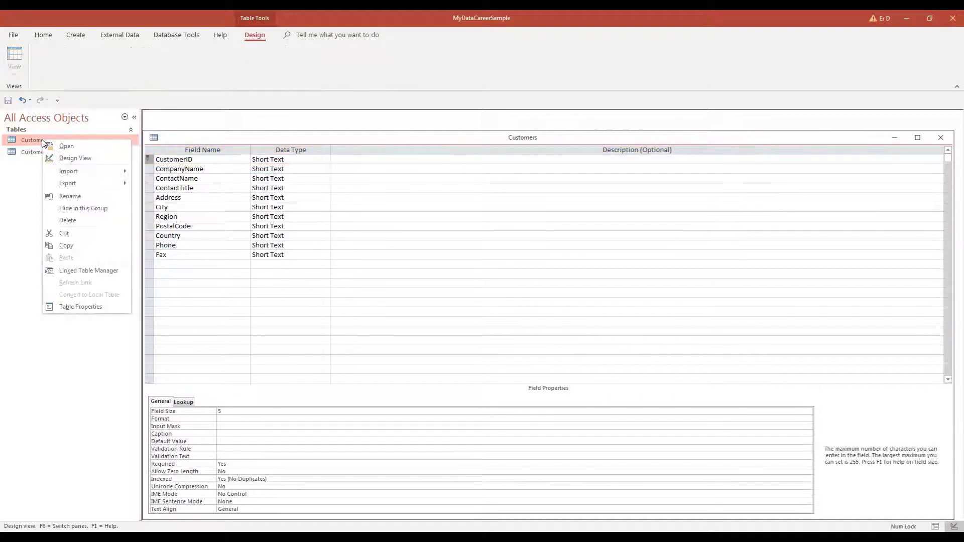
{"action": "left_click", "coordinate": [61, 146]}
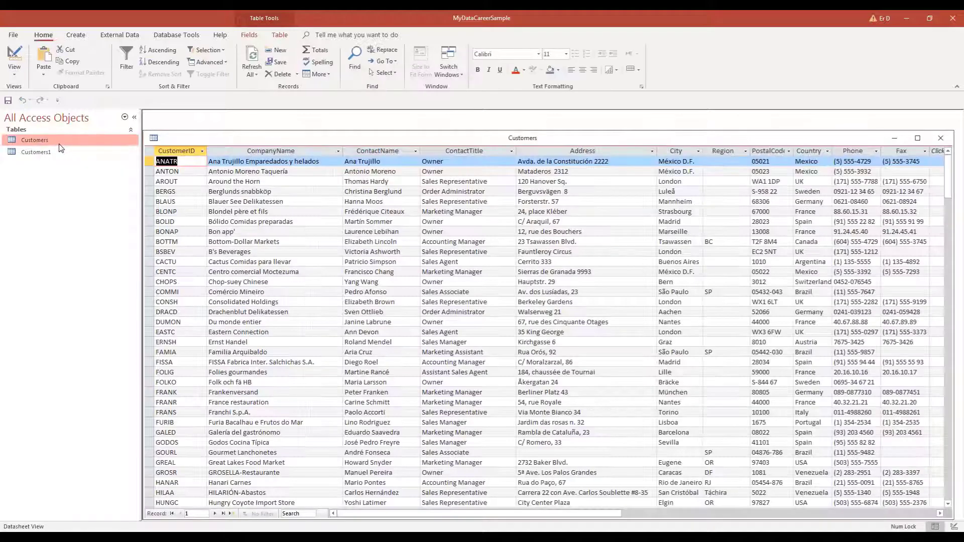
{"action": "left_click_drag", "start_coordinate": [950, 181], "coordinate": [949, 497]}
{"action": "left_click", "coordinate": [182, 162]}
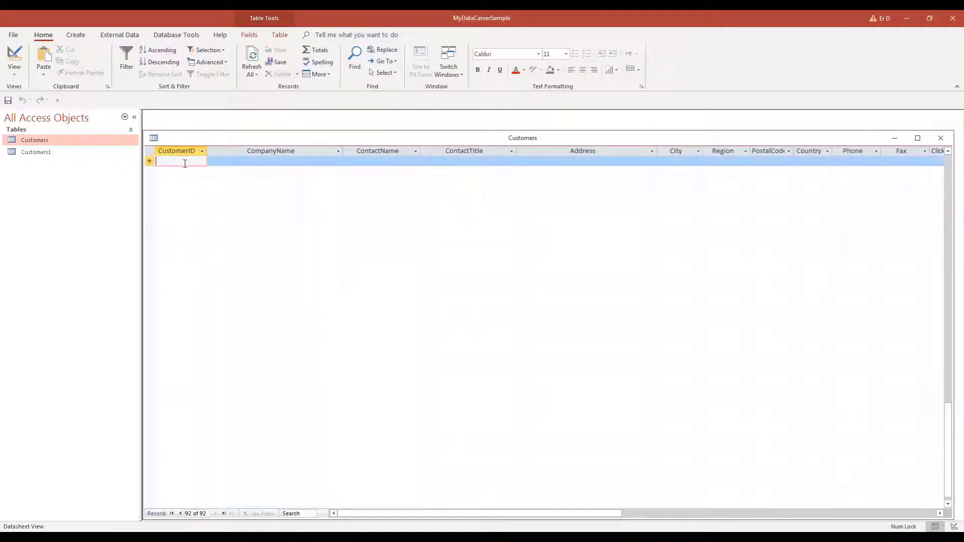
{"action": "type", "text": "BNWLN"}
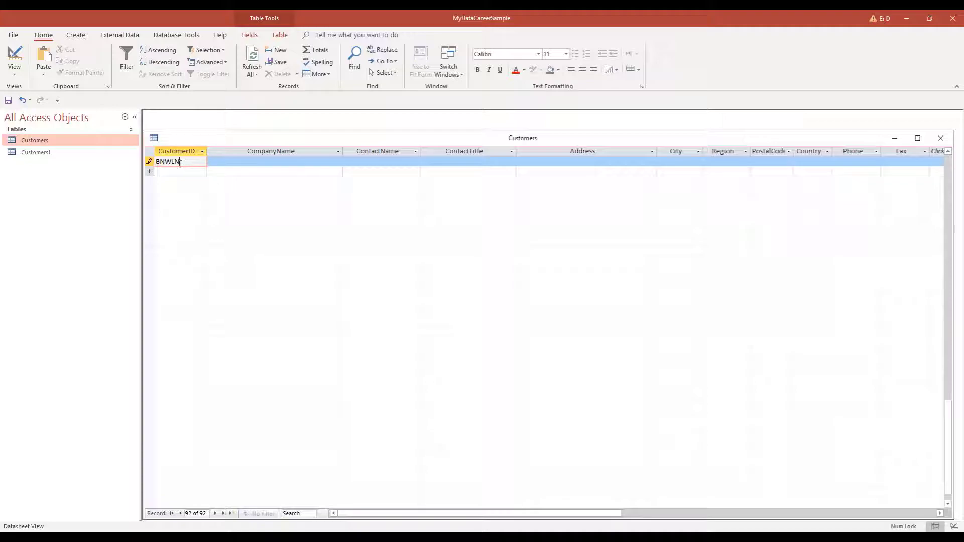
Switch the Customers table back to Design View
{"action": "right_click", "coordinate": [59, 142]}
{"action": "left_click", "coordinate": [77, 152]}
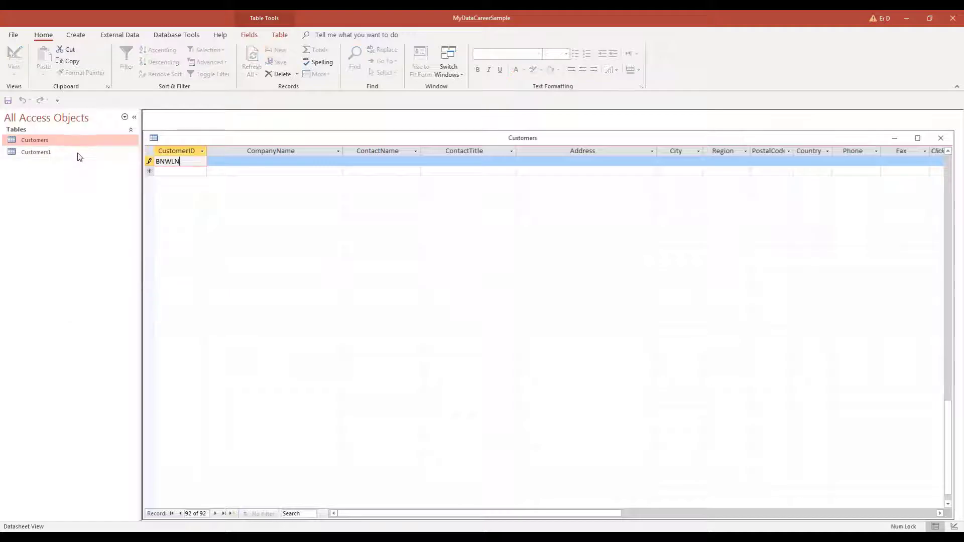
{"action": "right_click", "coordinate": [58, 142]}
{"action": "left_click", "coordinate": [70, 156]}
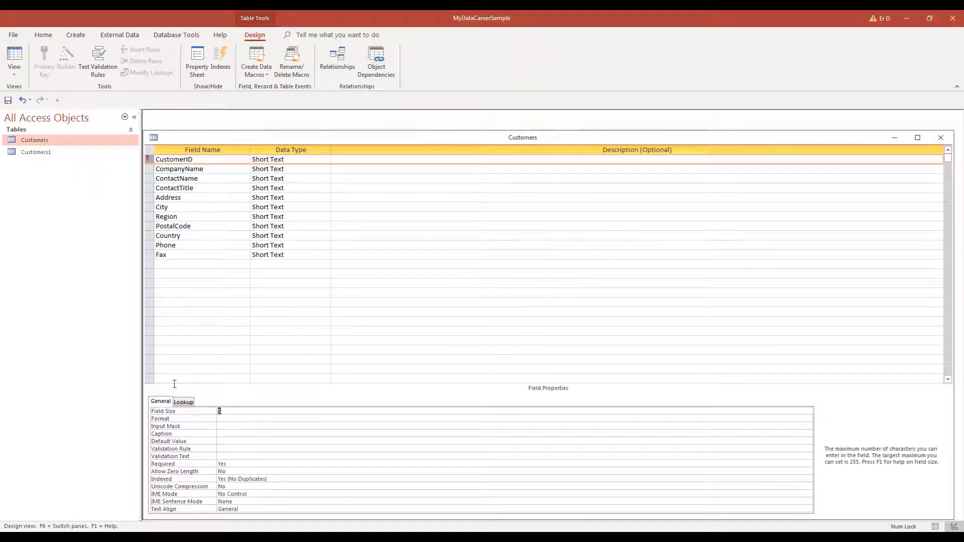
{"action": "left_click", "coordinate": [245, 408]}
{"action": "key", "text": "F6"}
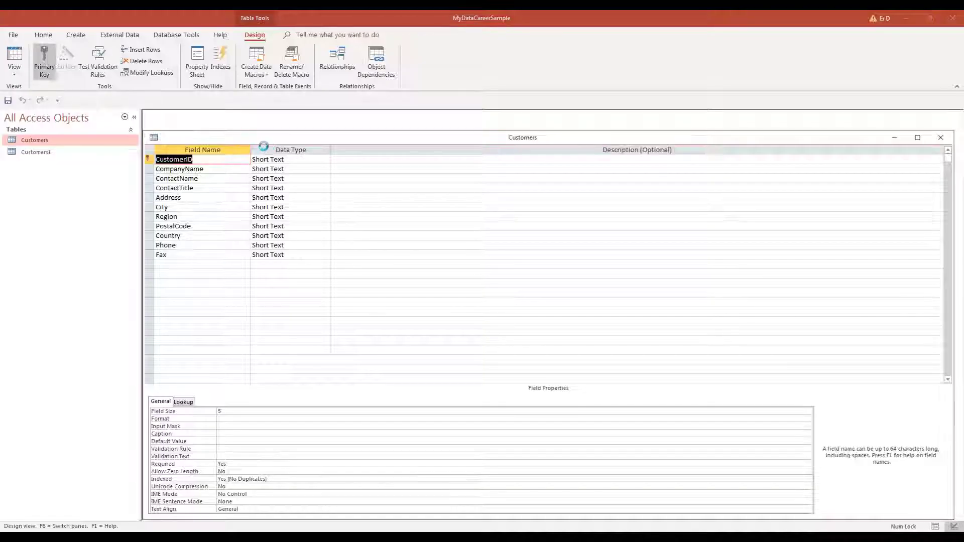
{"action": "key", "text": "F1"}
{"action": "left_click", "coordinate": [950, 14]}
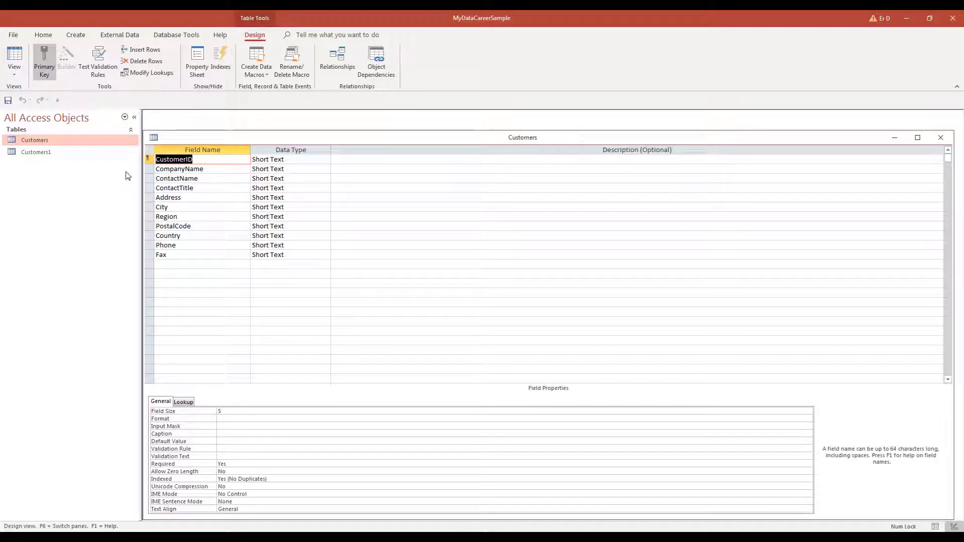
{"action": "left_click", "coordinate": [149, 168]}
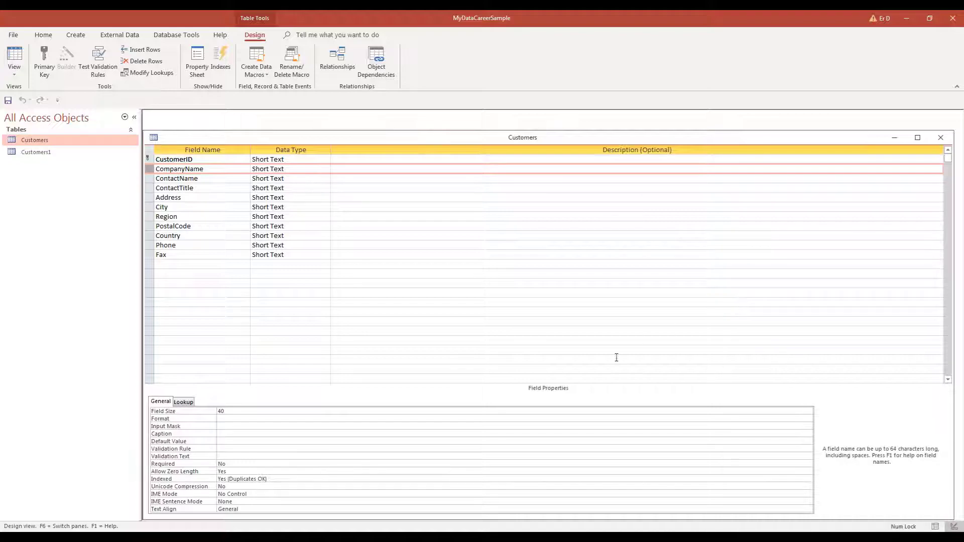
{"action": "left_click", "coordinate": [735, 418]}
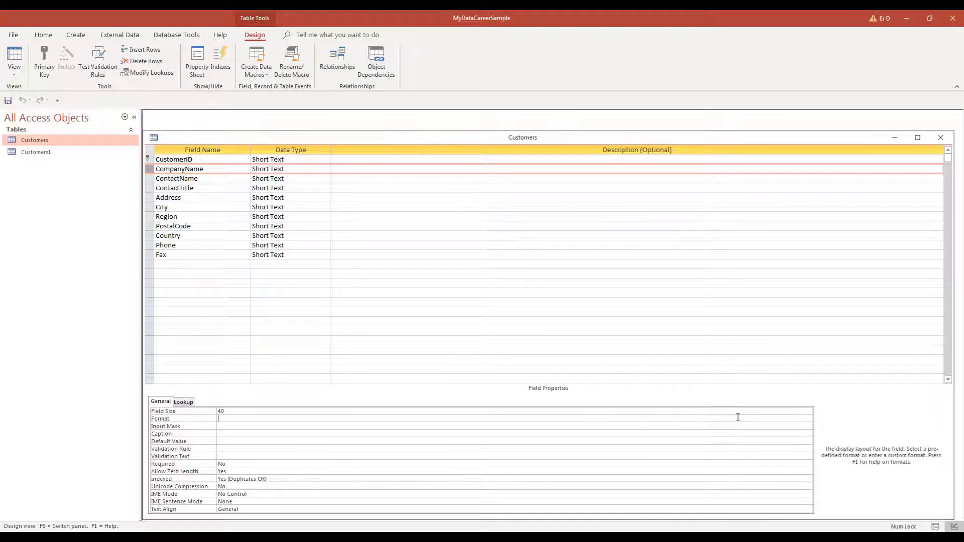
{"action": "left_click", "coordinate": [808, 419]}
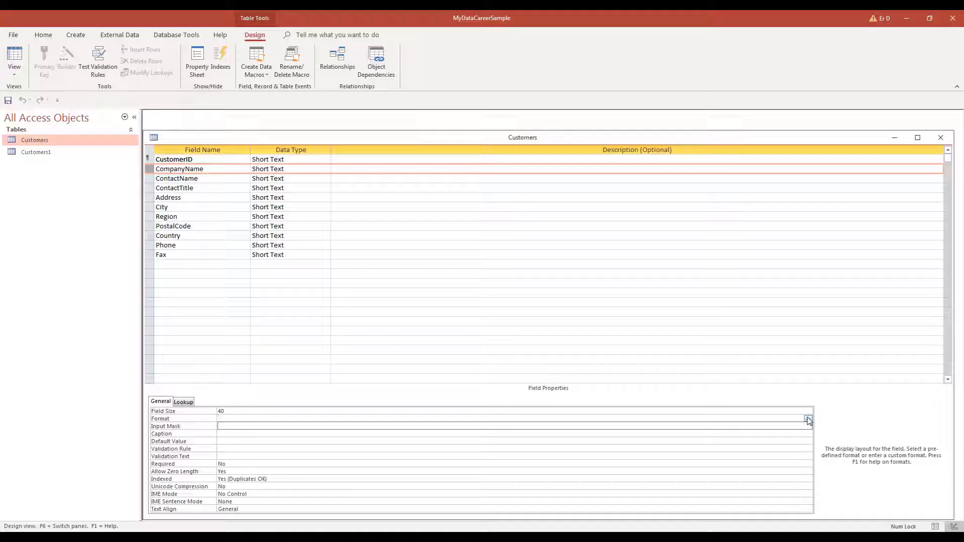
{"action": "left_click", "coordinate": [808, 419]}
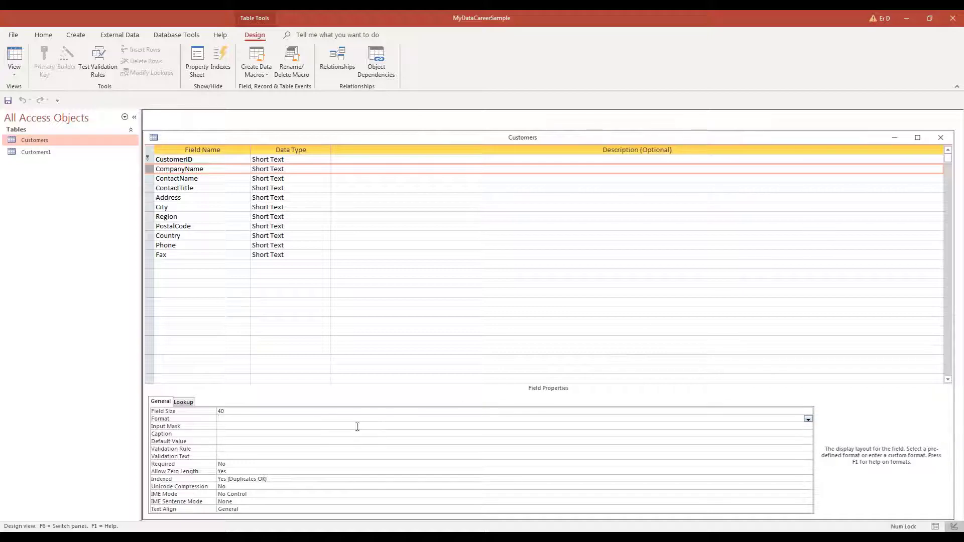
{"action": "left_click", "coordinate": [183, 266]}
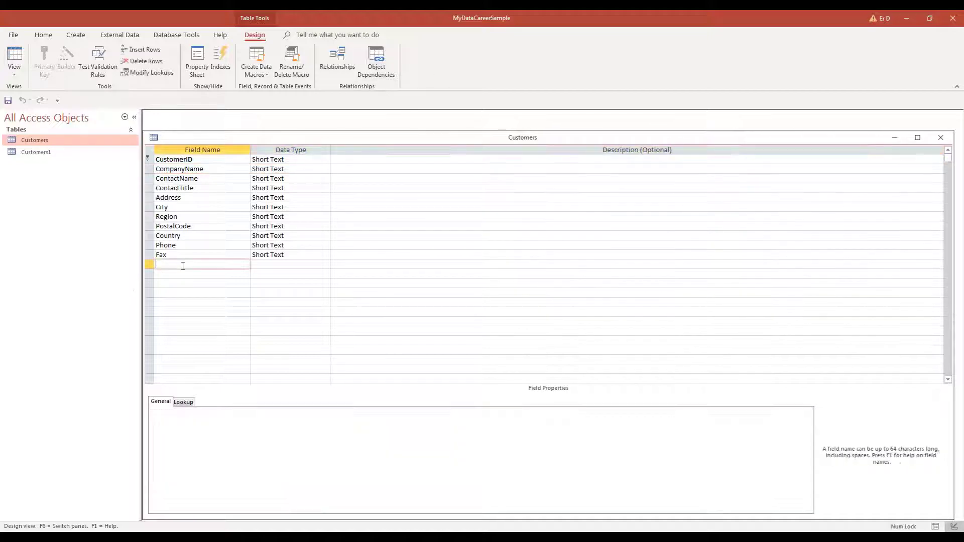
{"action": "type", "text": "DateMyDate"}
{"action": "left_click", "coordinate": [267, 262]}
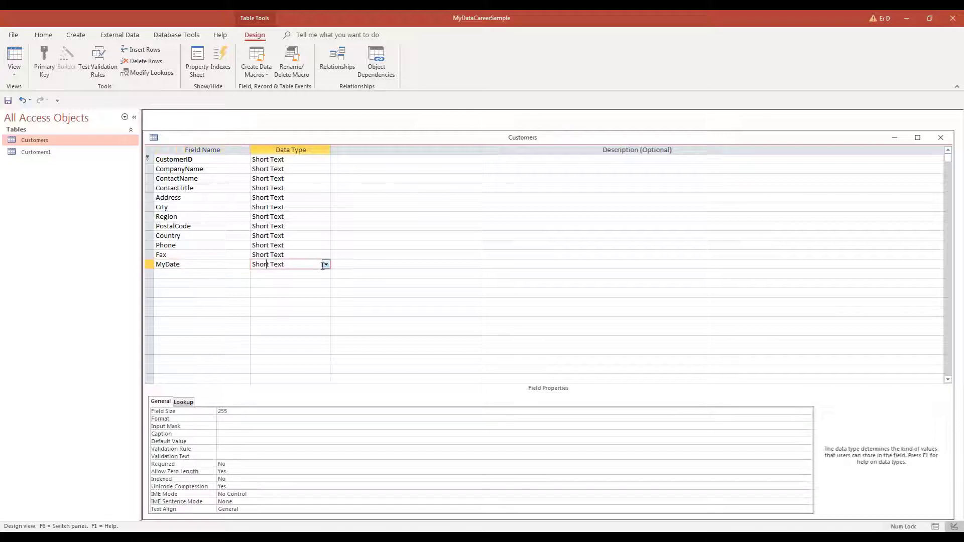
{"action": "left_click", "coordinate": [326, 265]}
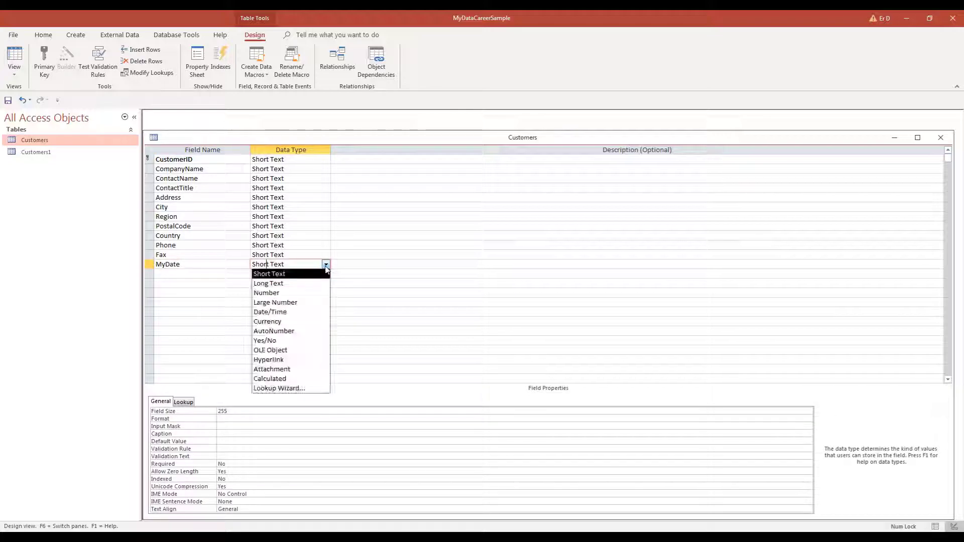
{"action": "left_click", "coordinate": [303, 312]}
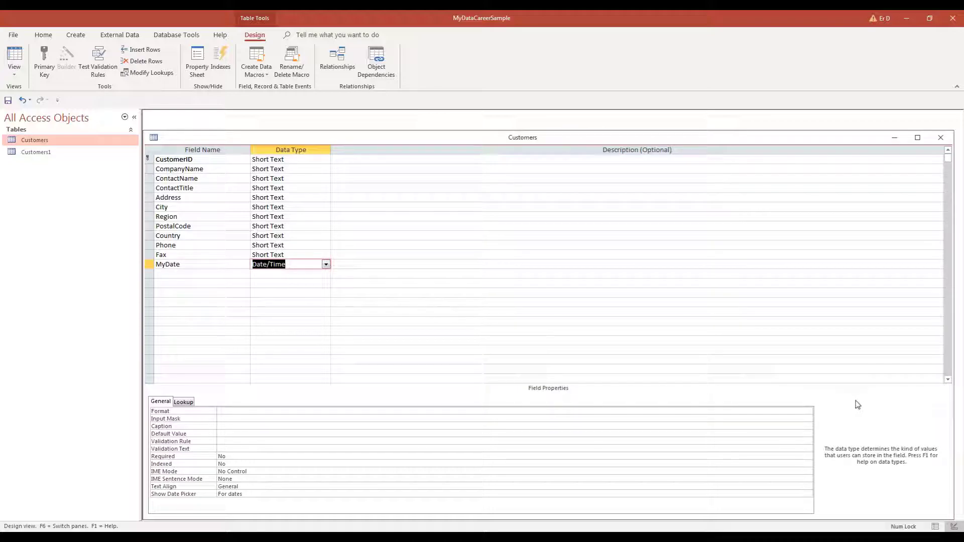
{"action": "left_click", "coordinate": [806, 411]}
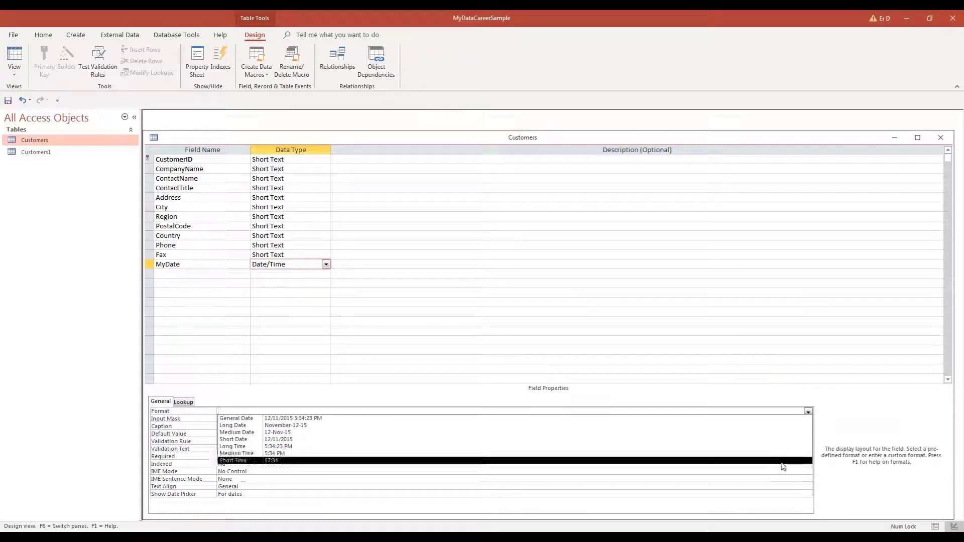
{"action": "left_click", "coordinate": [770, 392]}
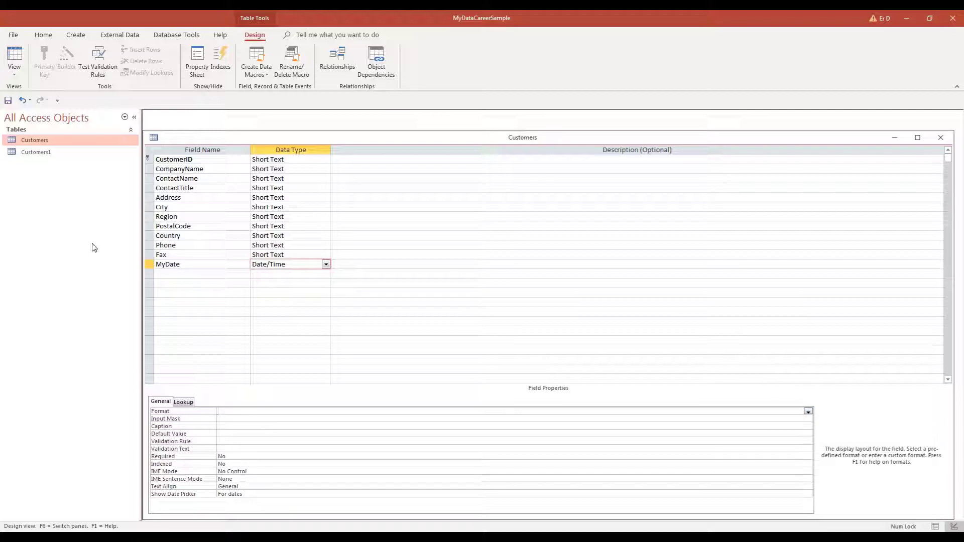
{"action": "left_click", "coordinate": [149, 265]}
Delete the MyDate field row from the Customers table design
{"action": "right_click", "coordinate": [149, 265]}
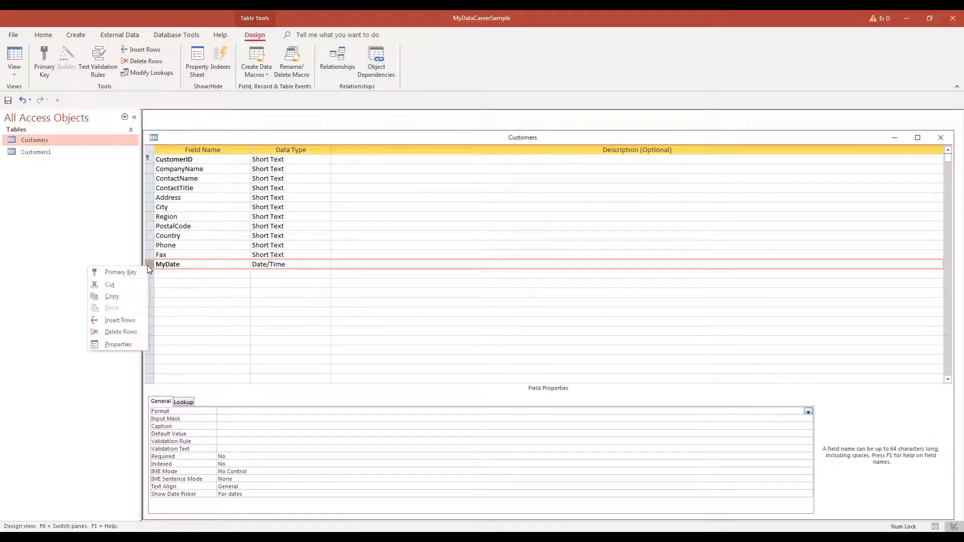
{"action": "left_click", "coordinate": [132, 333]}
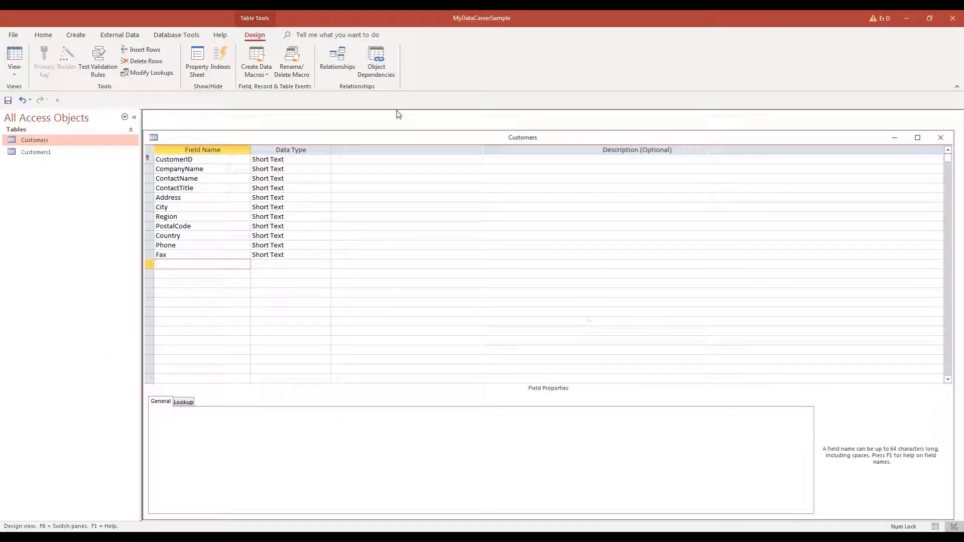
{"action": "left_click", "coordinate": [149, 169]}
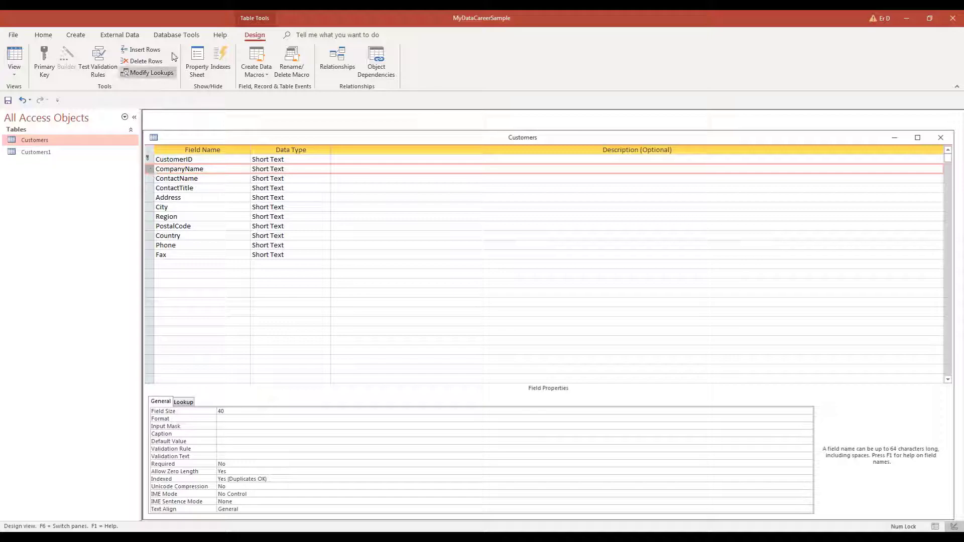
Save the design change and open the Customers datasheet
{"action": "right_click", "coordinate": [34, 139]}
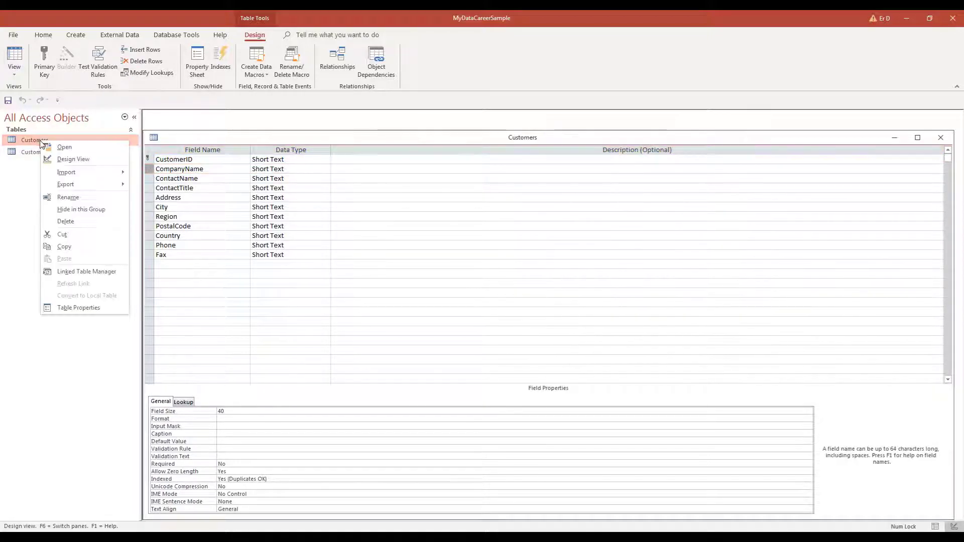
{"action": "left_click", "coordinate": [65, 147]}
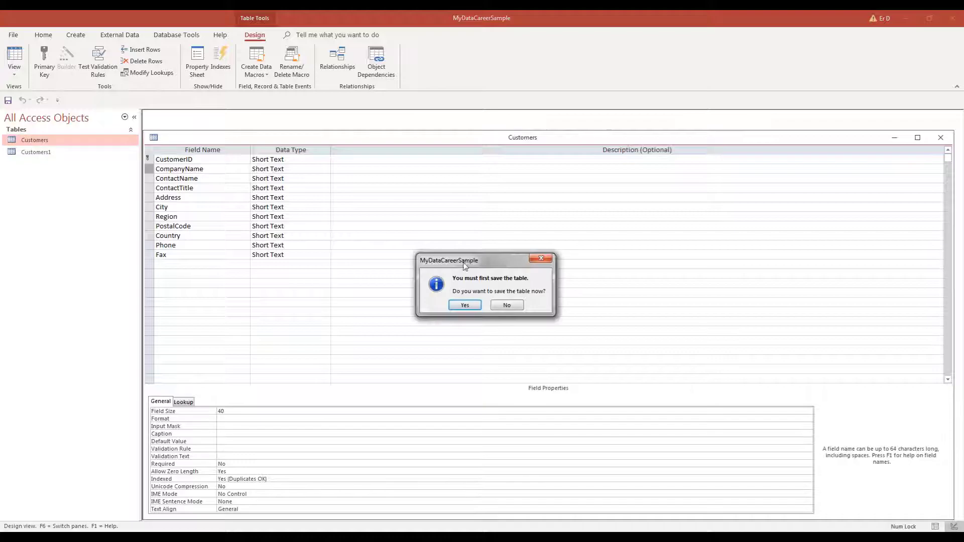
{"action": "left_click", "coordinate": [465, 306]}
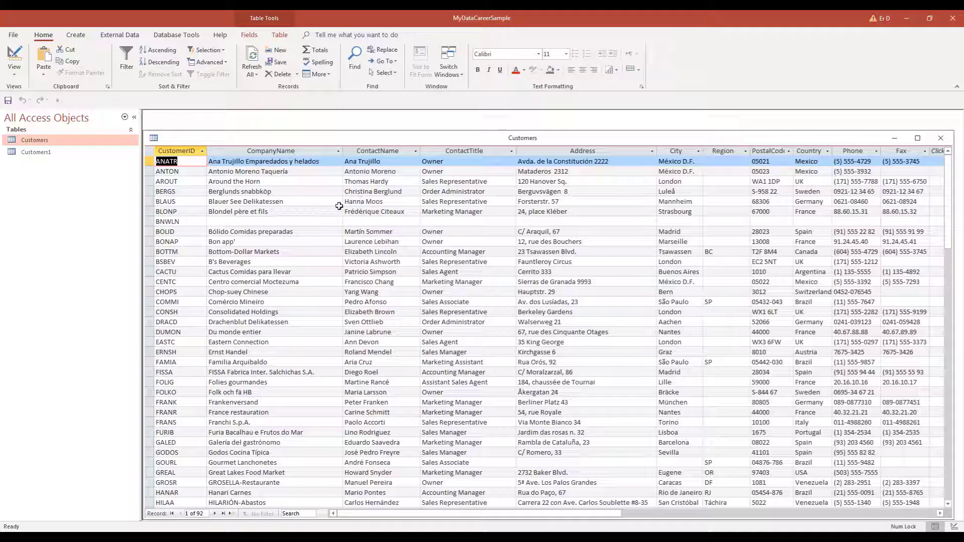
In Design View, set the CompanyName field's Format property to '>'
{"action": "right_click", "coordinate": [64, 145]}
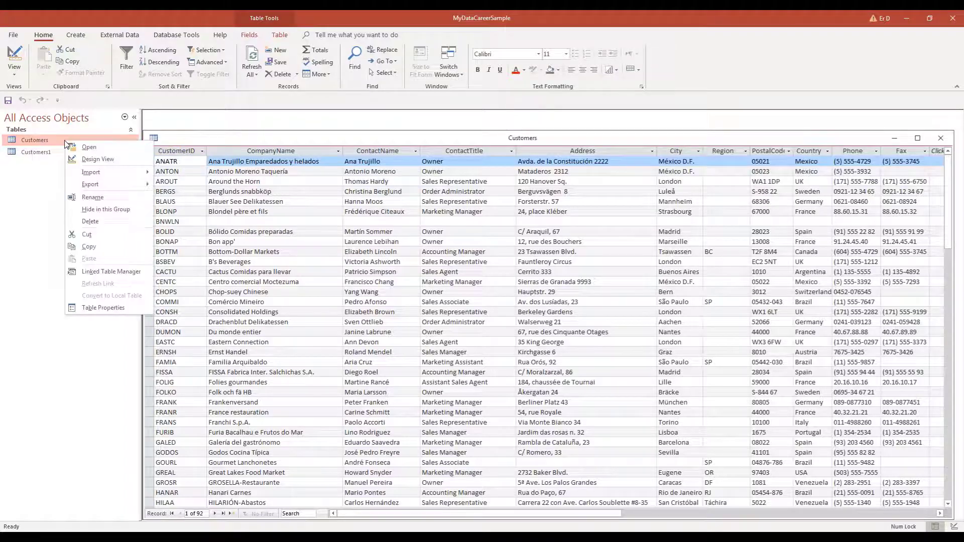
{"action": "left_click", "coordinate": [97, 159]}
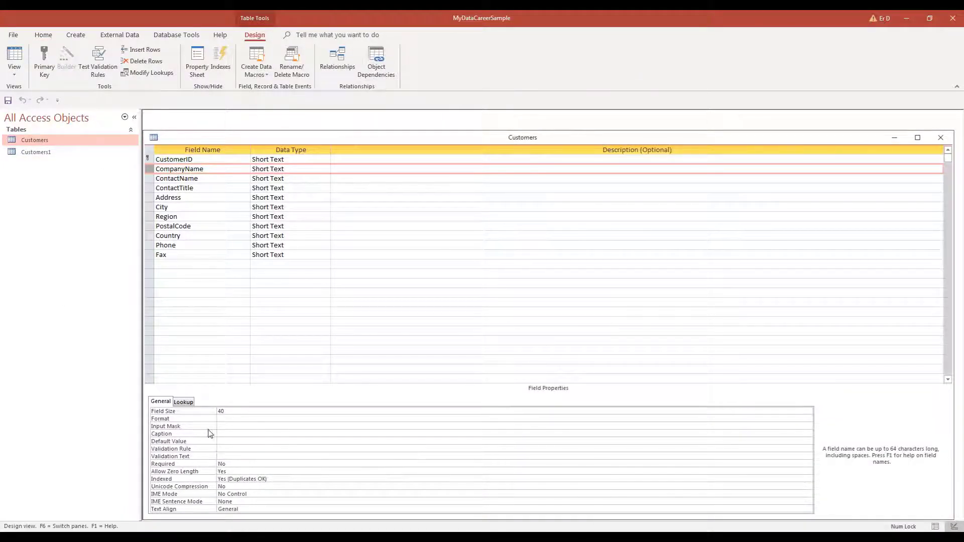
{"action": "left_click", "coordinate": [231, 418]}
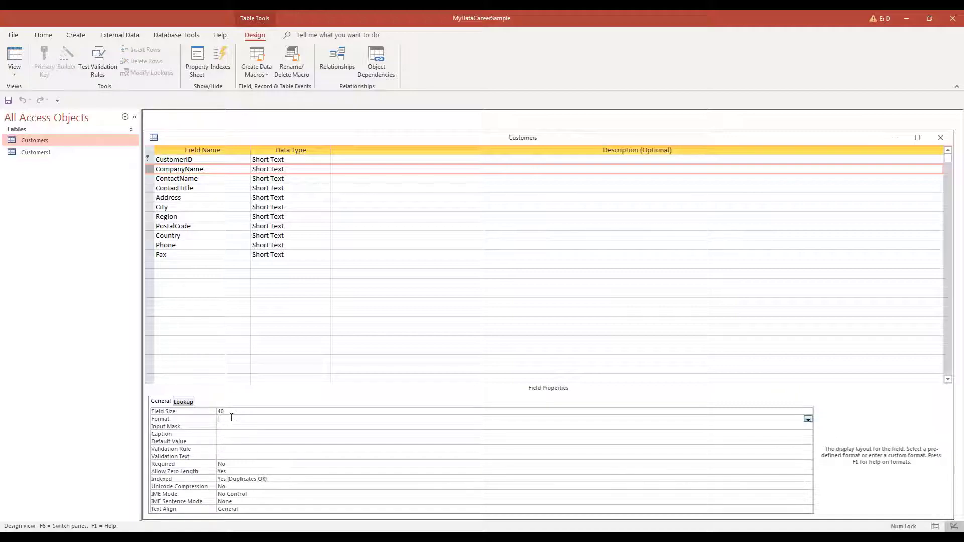
{"action": "type", "text": ">"}
Save the table and open the datasheet showing uppercase company names
{"action": "right_click", "coordinate": [57, 145]}
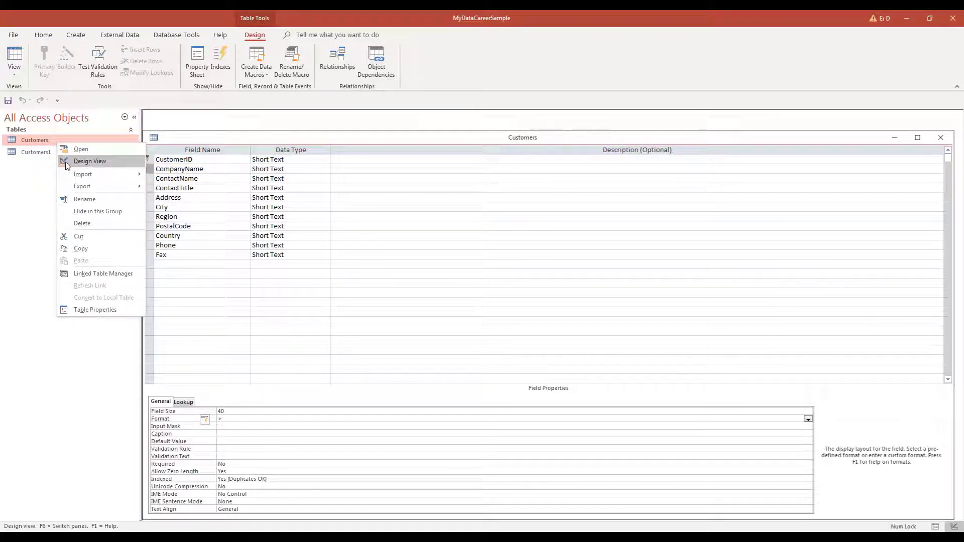
{"action": "left_click", "coordinate": [70, 149]}
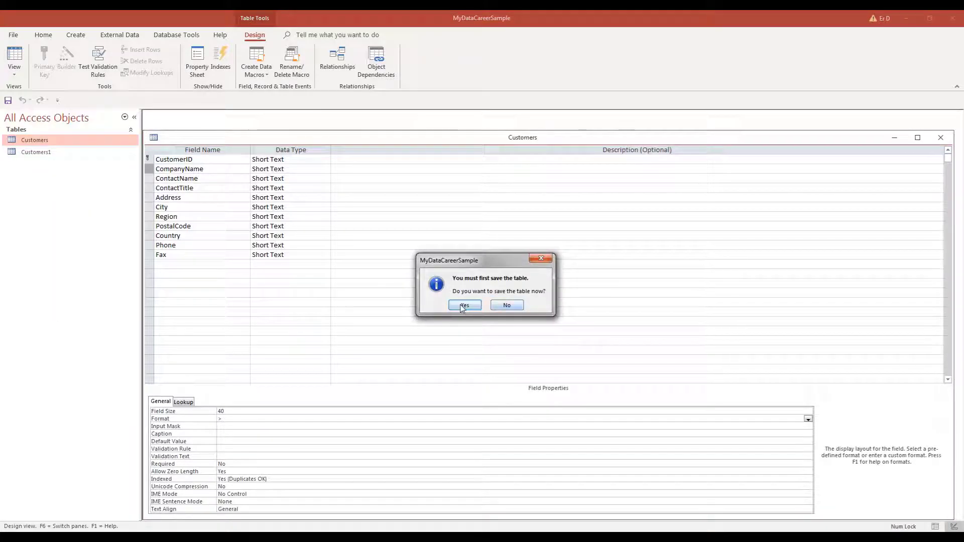
{"action": "left_click", "coordinate": [464, 305]}
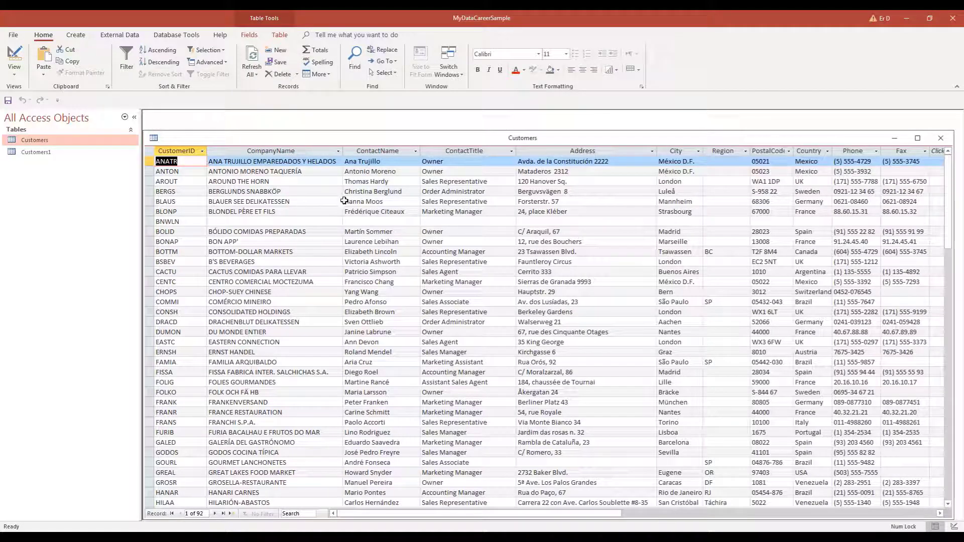
{"action": "left_click_drag", "start_coordinate": [951, 183], "coordinate": [951, 385]}
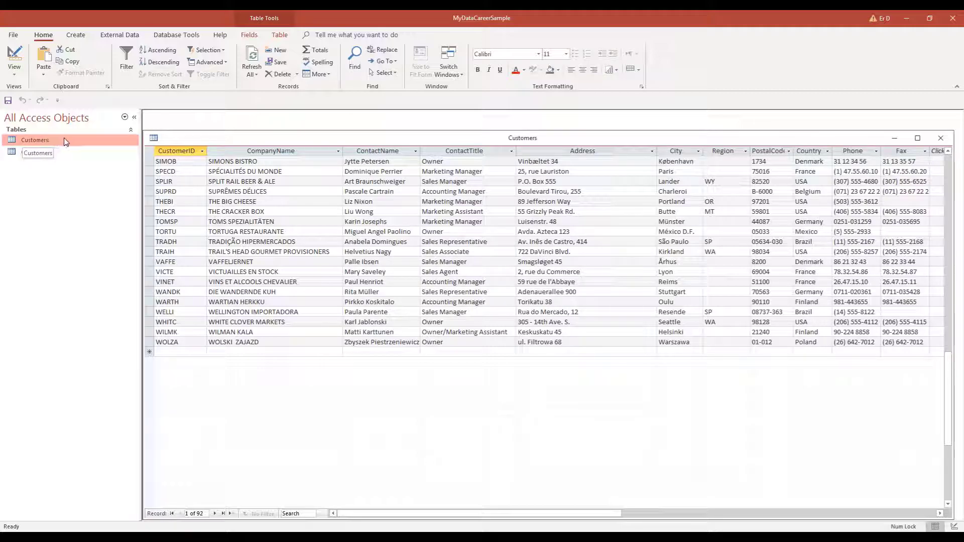
Return to Customers Design View and select the Phone field's Input Mask property
{"action": "right_click", "coordinate": [50, 142]}
{"action": "left_click", "coordinate": [77, 160]}
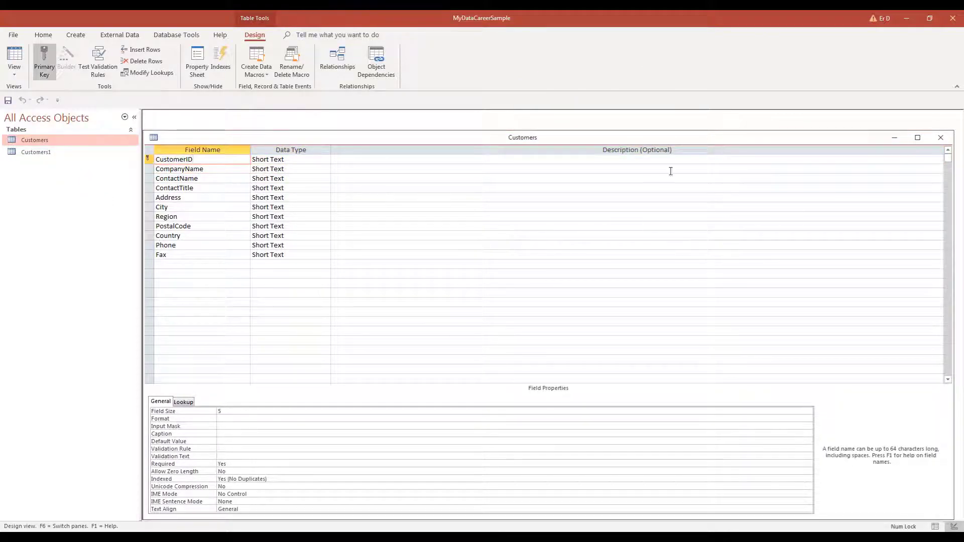
{"action": "left_click", "coordinate": [148, 245]}
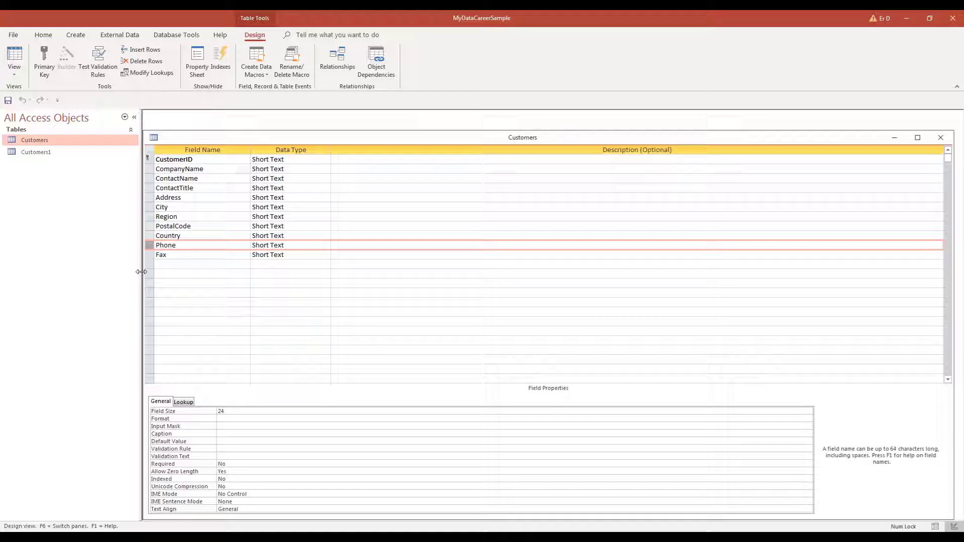
{"action": "left_click", "coordinate": [232, 426]}
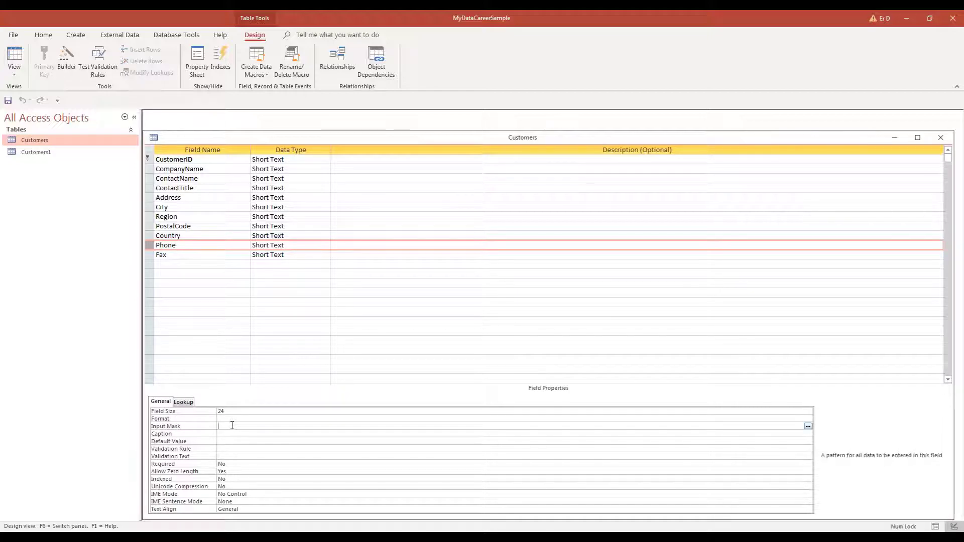
Choose the Phone Number mask in the Input Mask Wizard and continue
{"action": "left_click", "coordinate": [808, 427]}
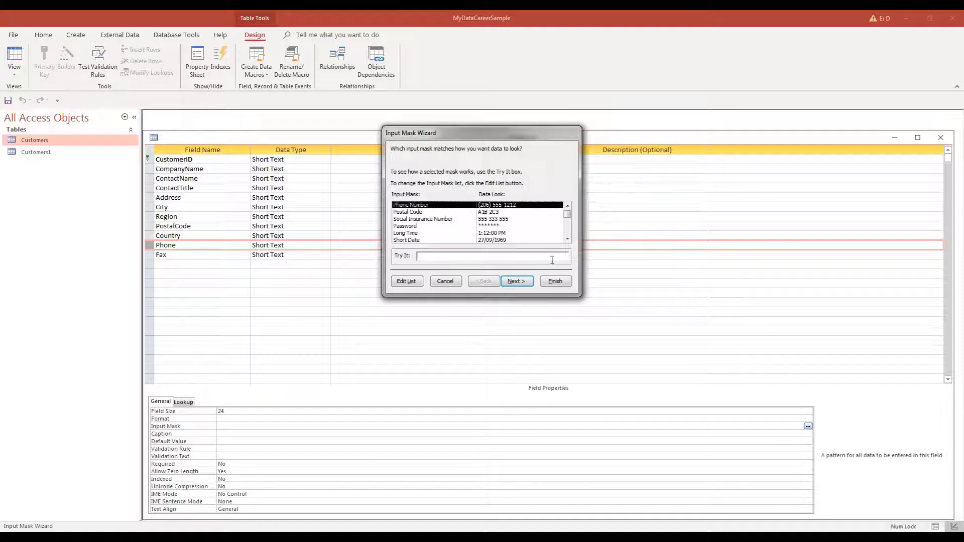
{"action": "left_click", "coordinate": [517, 281]}
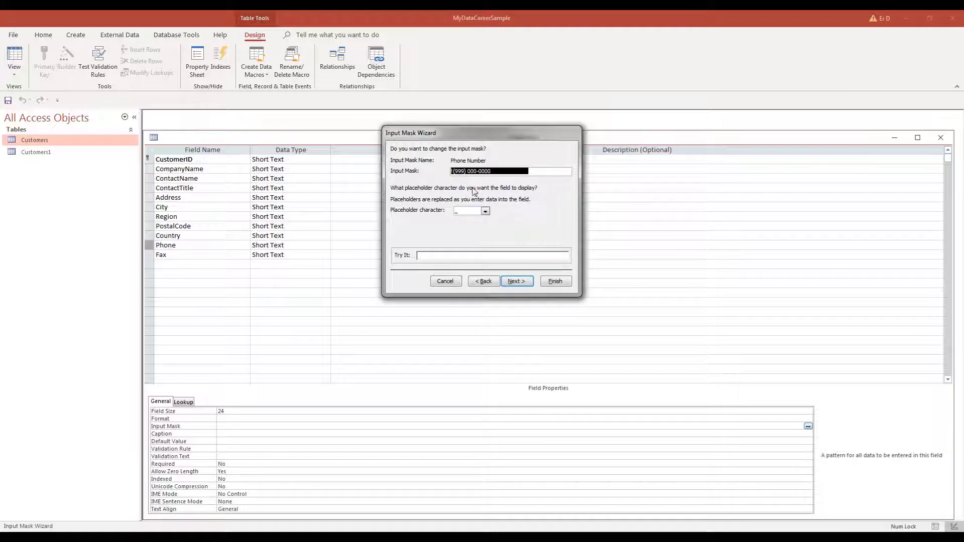
{"action": "left_click", "coordinate": [464, 172]}
{"action": "key", "text": "BackSpace"}
{"action": "key", "text": "BackSpace"}
{"action": "type", "text": "000"}
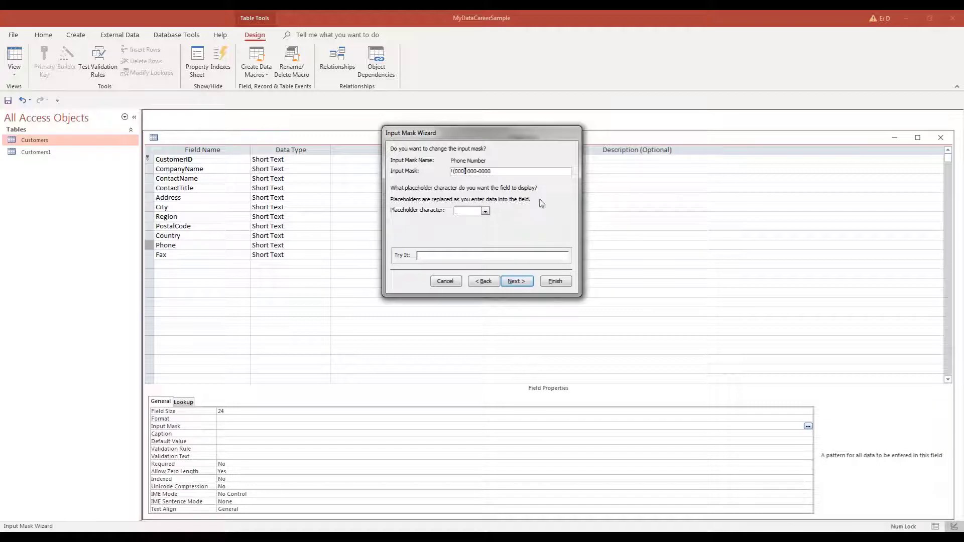
{"action": "left_click_drag", "start_coordinate": [466, 171], "coordinate": [506, 172]}
{"action": "left_click", "coordinate": [516, 171]}
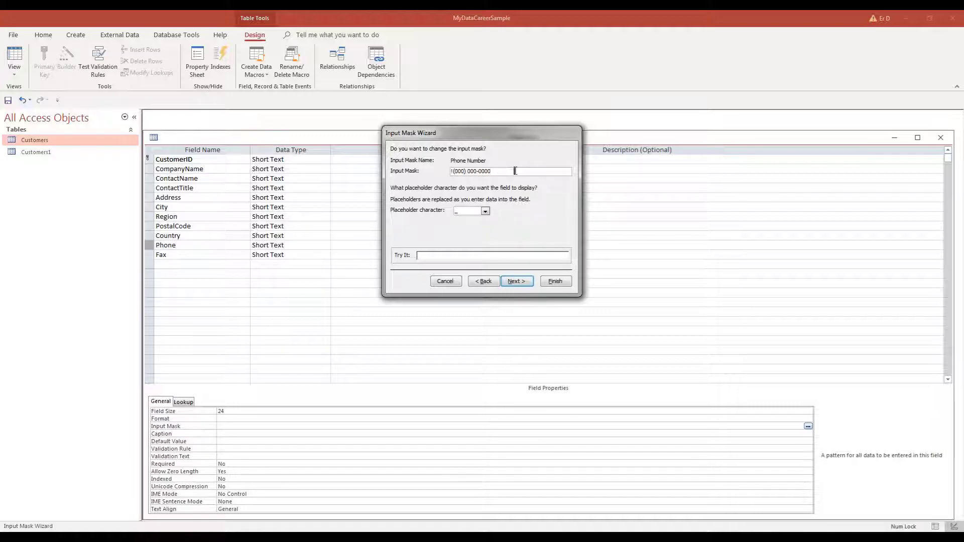
{"action": "left_click", "coordinate": [459, 171]}
{"action": "left_click", "coordinate": [518, 282]}
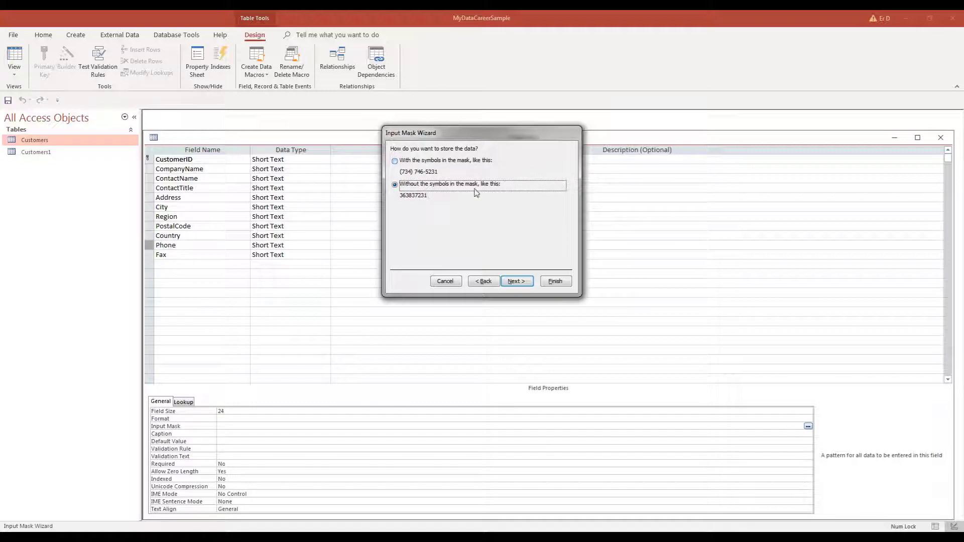
Store phone numbers with the mask symbols, finish the wizard, and save the Customers design
{"action": "left_click", "coordinate": [414, 163]}
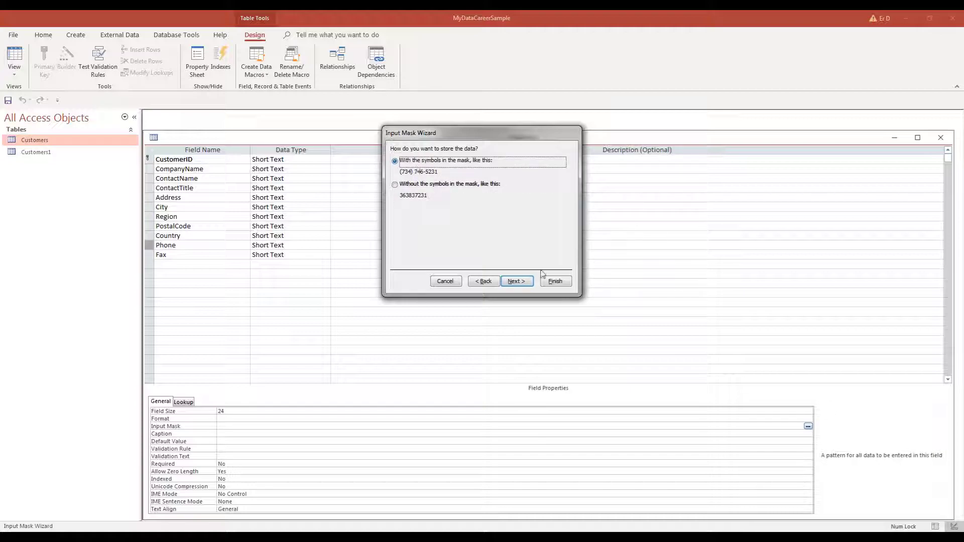
{"action": "left_click", "coordinate": [516, 283]}
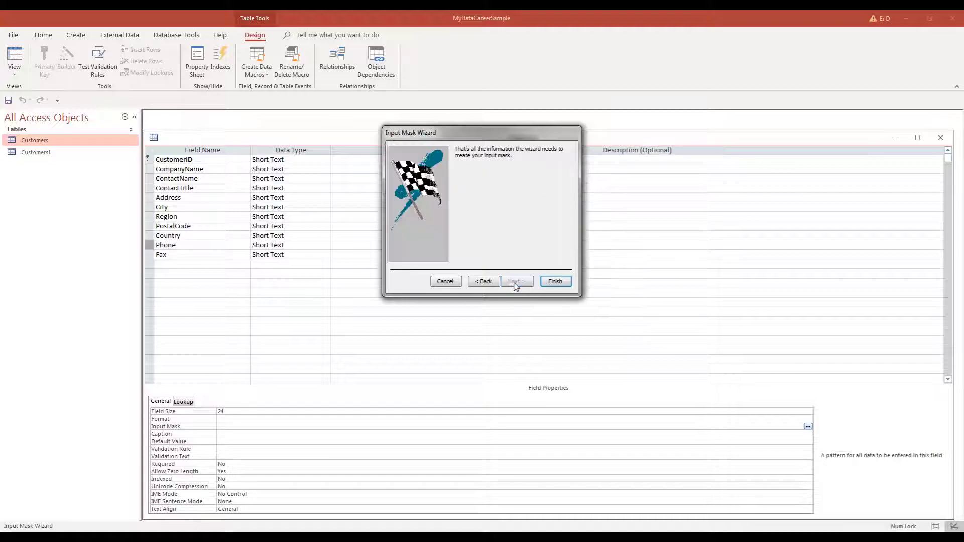
{"action": "left_click", "coordinate": [556, 281]}
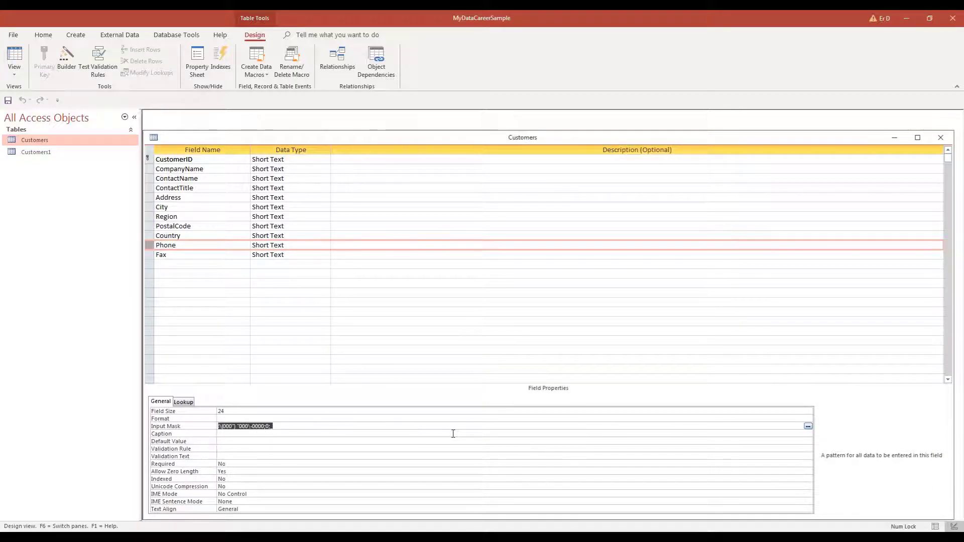
{"action": "left_click", "coordinate": [941, 137]}
{"action": "left_click", "coordinate": [445, 304]}
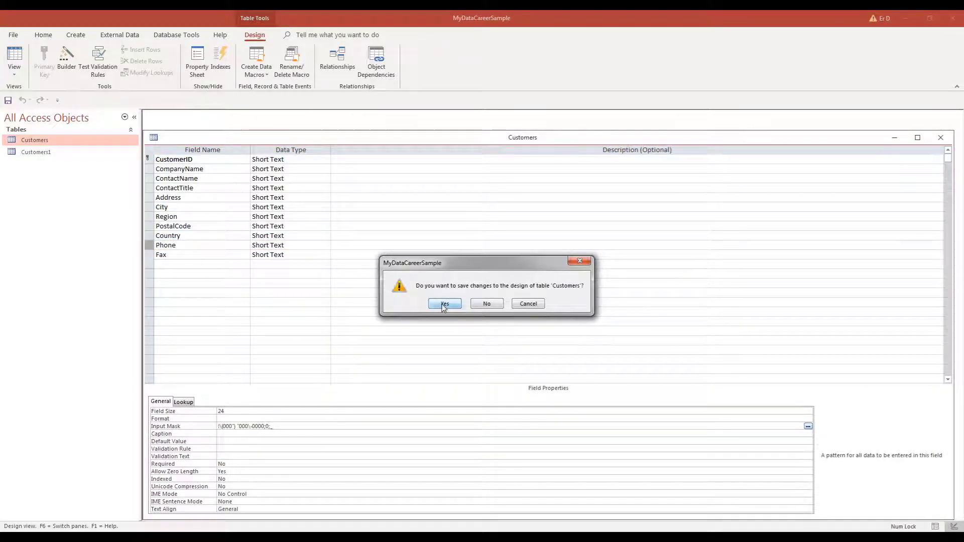